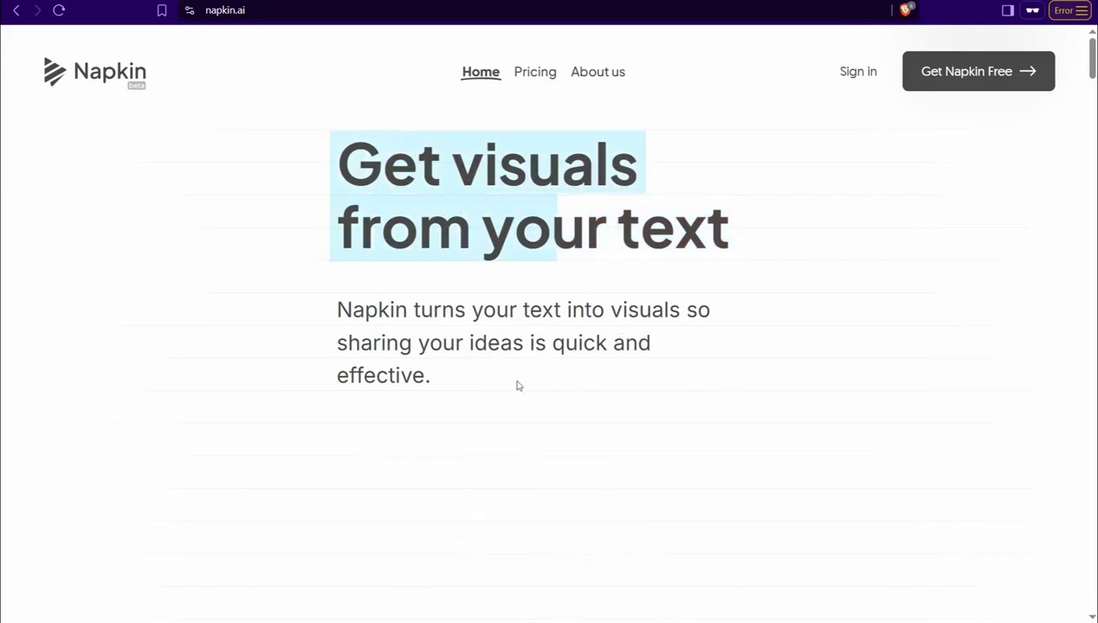
Step: Browse the Napkin homepage, choose the free plan and sign up for a new account with email
scroll(475, 382, "down", 6)
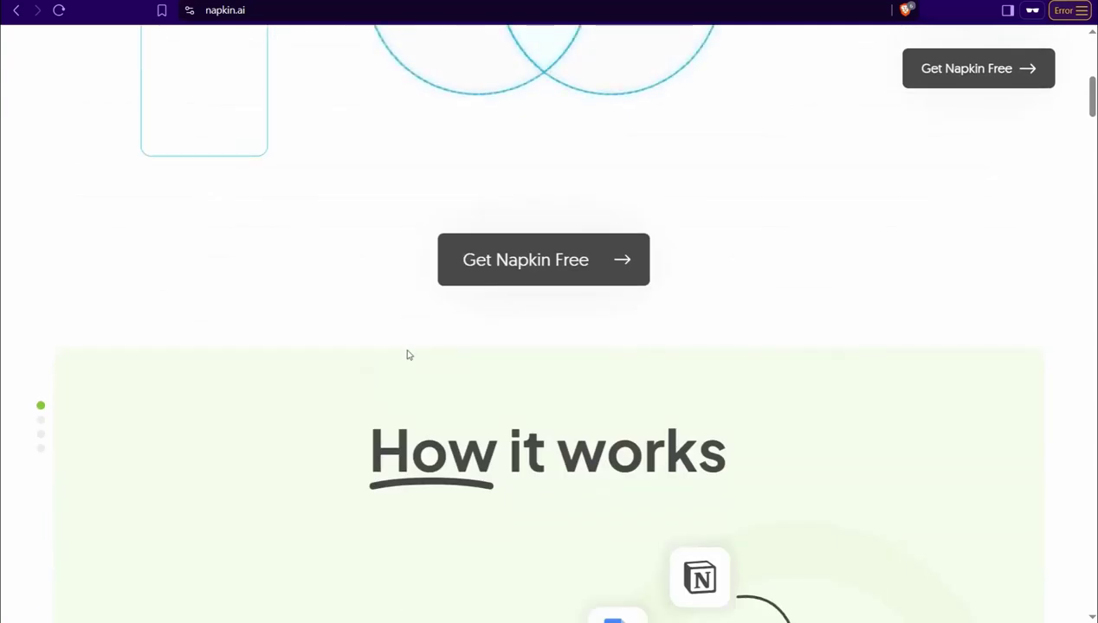
scroll(424, 351, "up", 3)
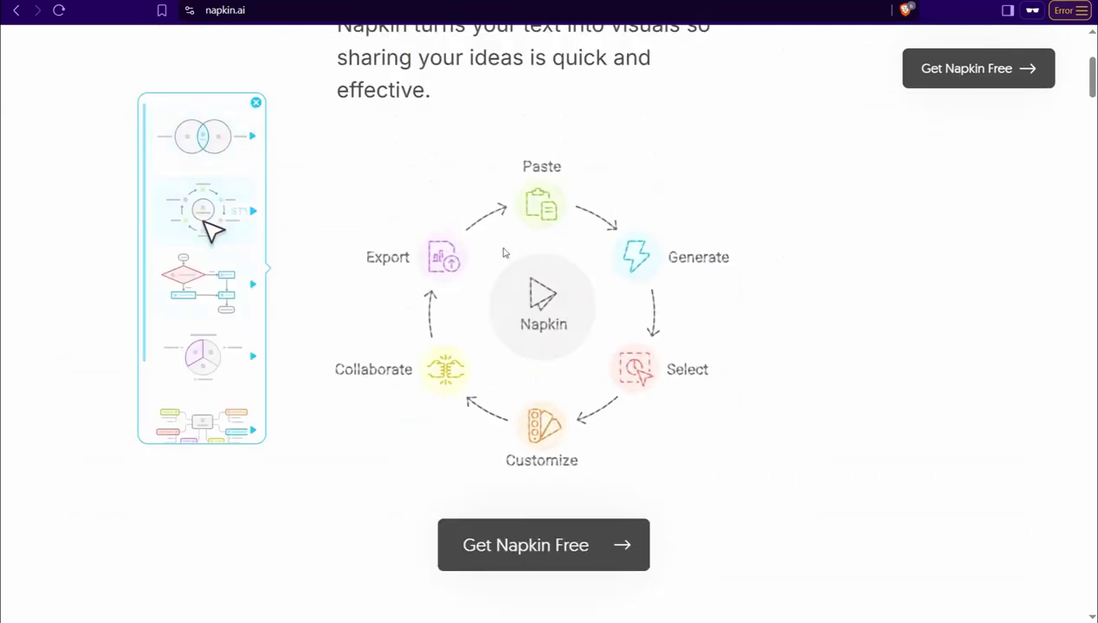
scroll(326, 307, "down", 3)
scroll(326, 307, "down", 5)
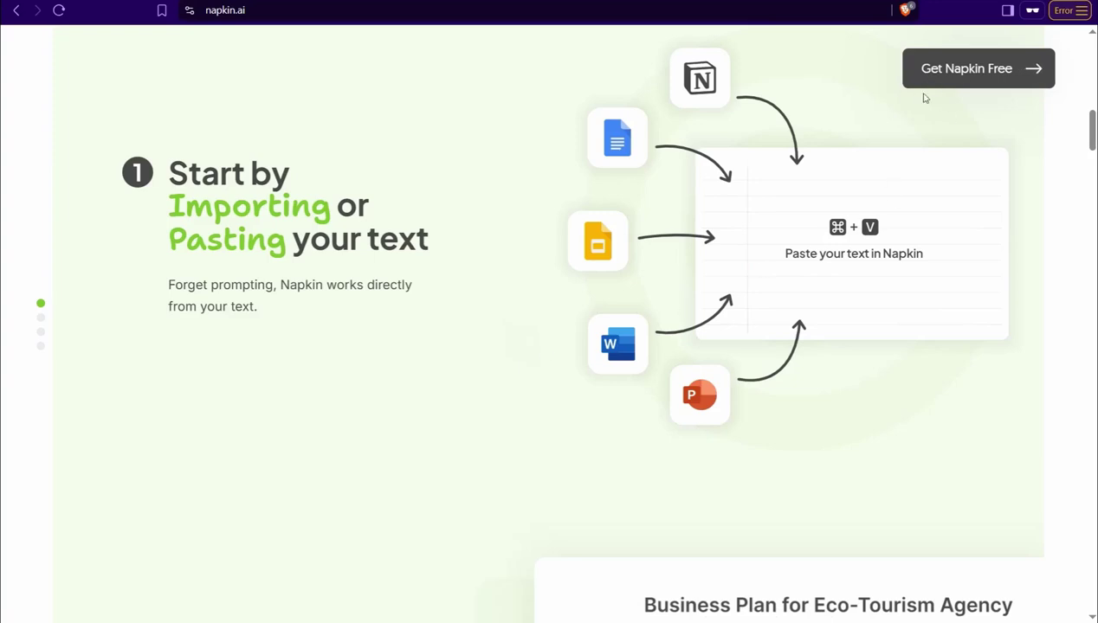
left_click(953, 84)
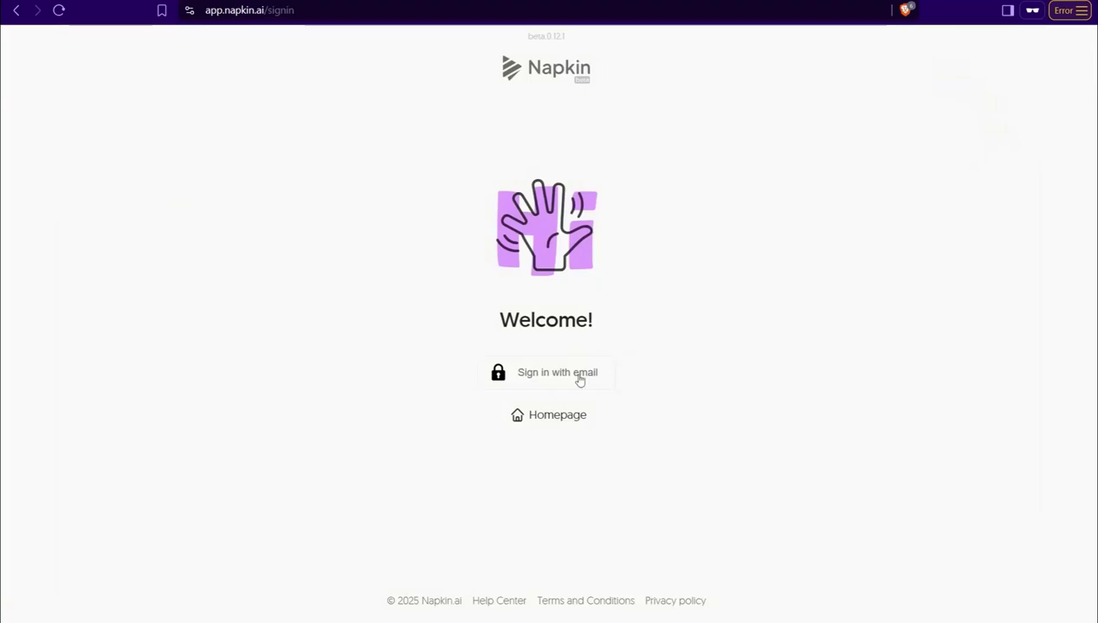
left_click(570, 380)
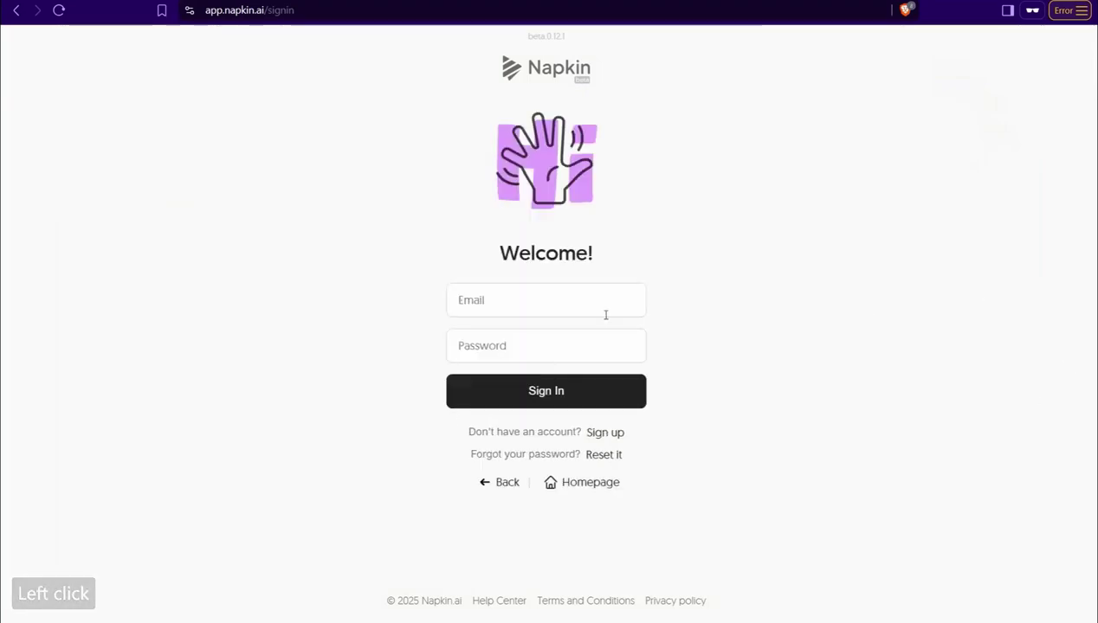
left_click(605, 432)
left_click(456, 351)
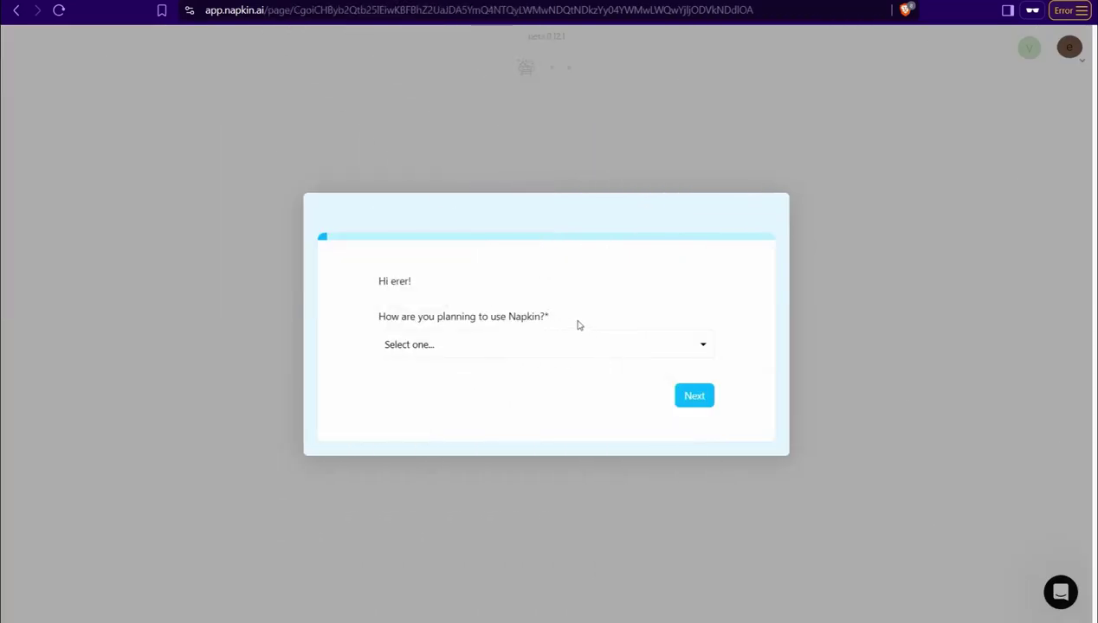
Step: Answer the onboarding survey with "For personal use" and "Internal reports", and start the first Napkin by pasting text content
left_click(690, 348)
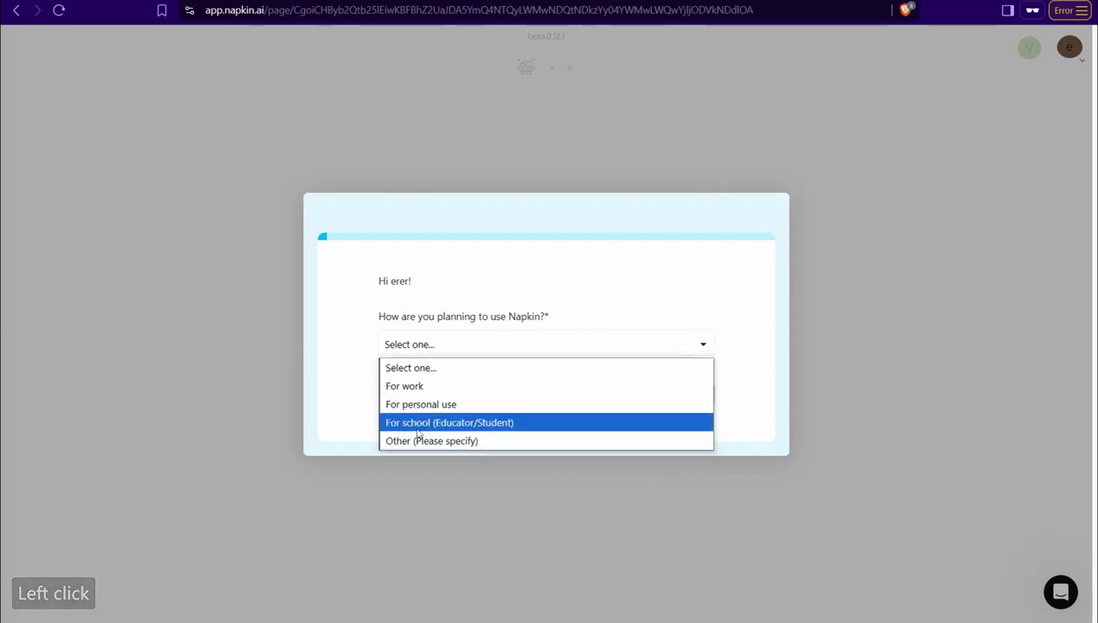
left_click(437, 404)
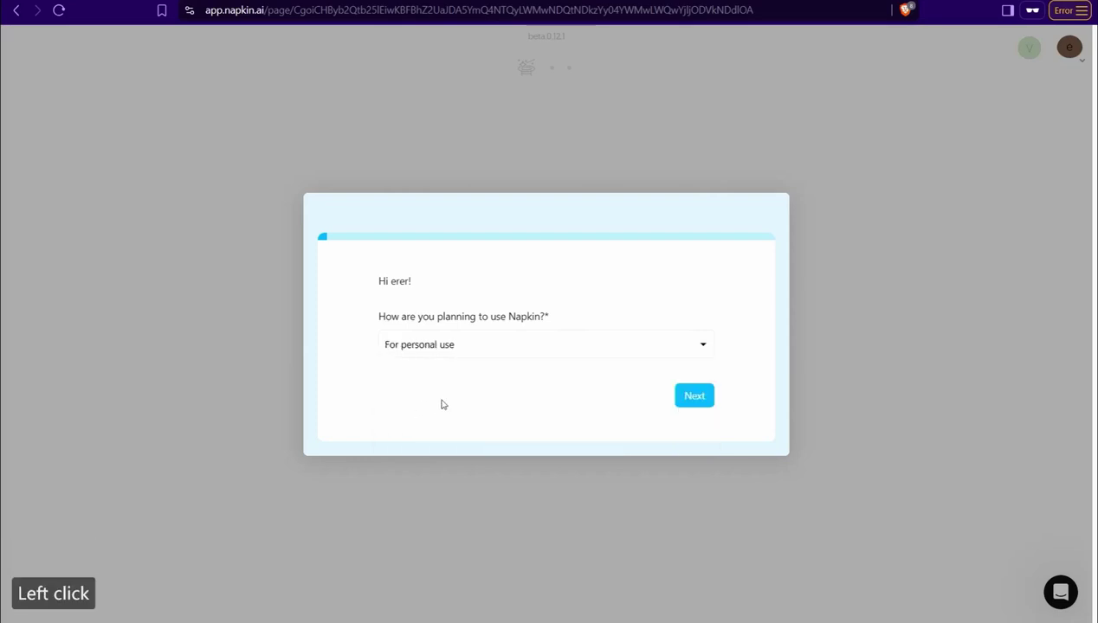
left_click(697, 396)
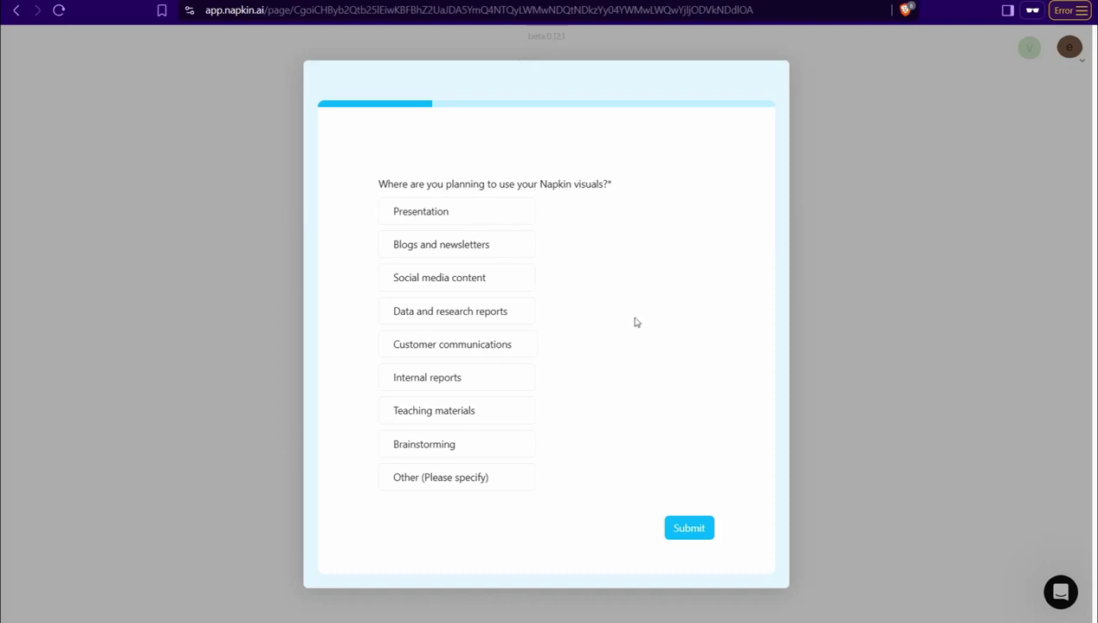
left_click(443, 381)
left_click(690, 528)
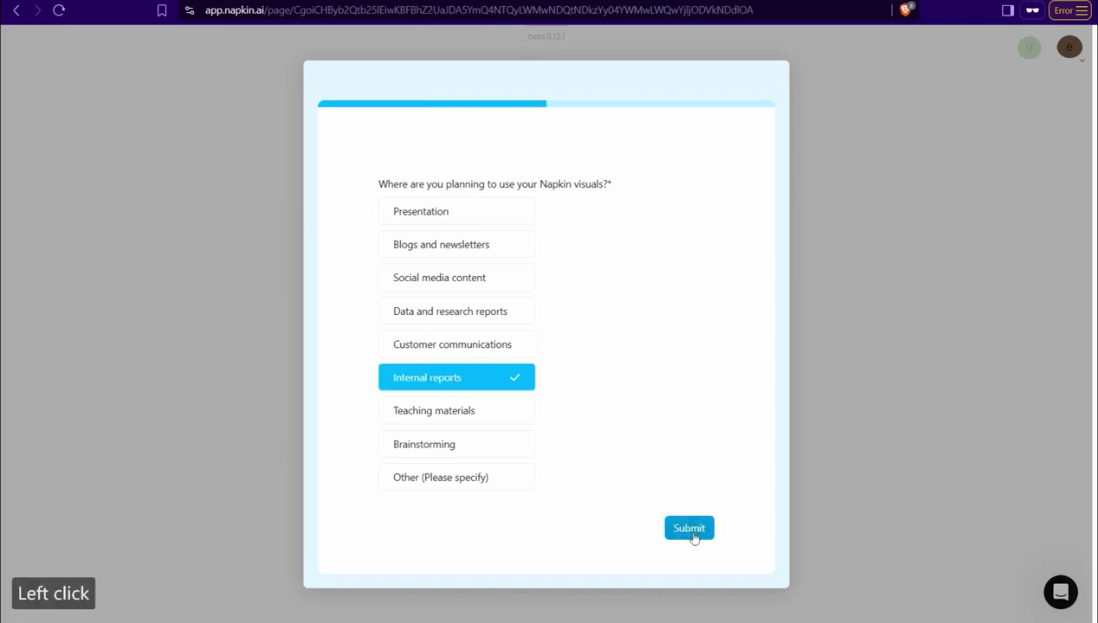
left_click(697, 362)
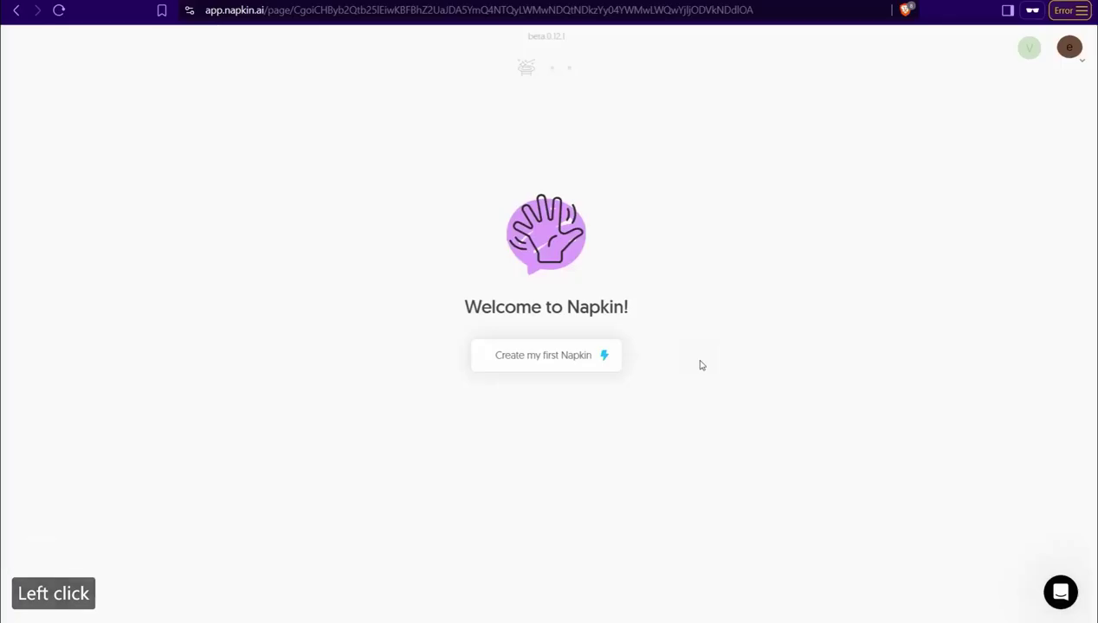
left_click(538, 363)
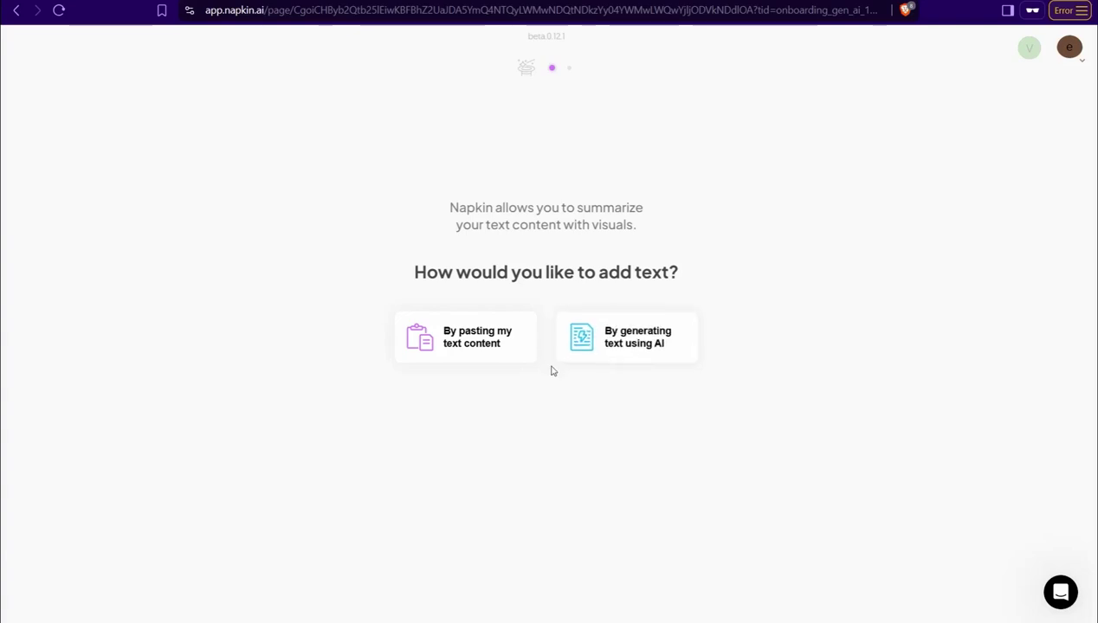
left_click(463, 350)
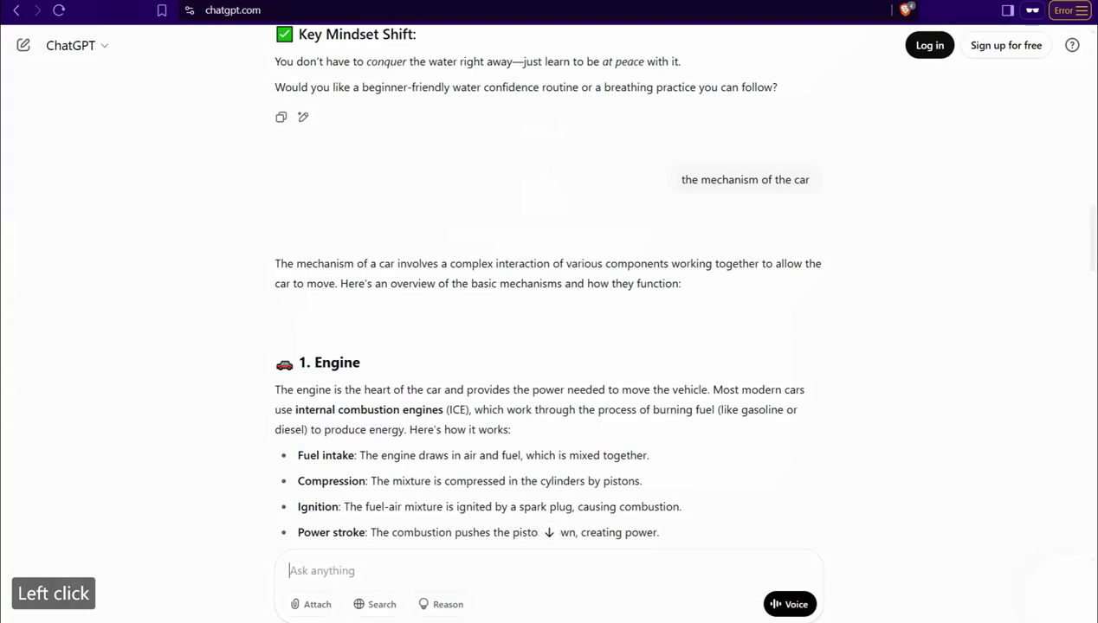
Step: Switch to ChatGPT and copy the entire answer on breaking the fear of swimming, from its opening paragraph through Key Mindset Shift
scroll(401, 281, "down", 2)
scroll(401, 281, "up", 3)
scroll(401, 280, "up", 15)
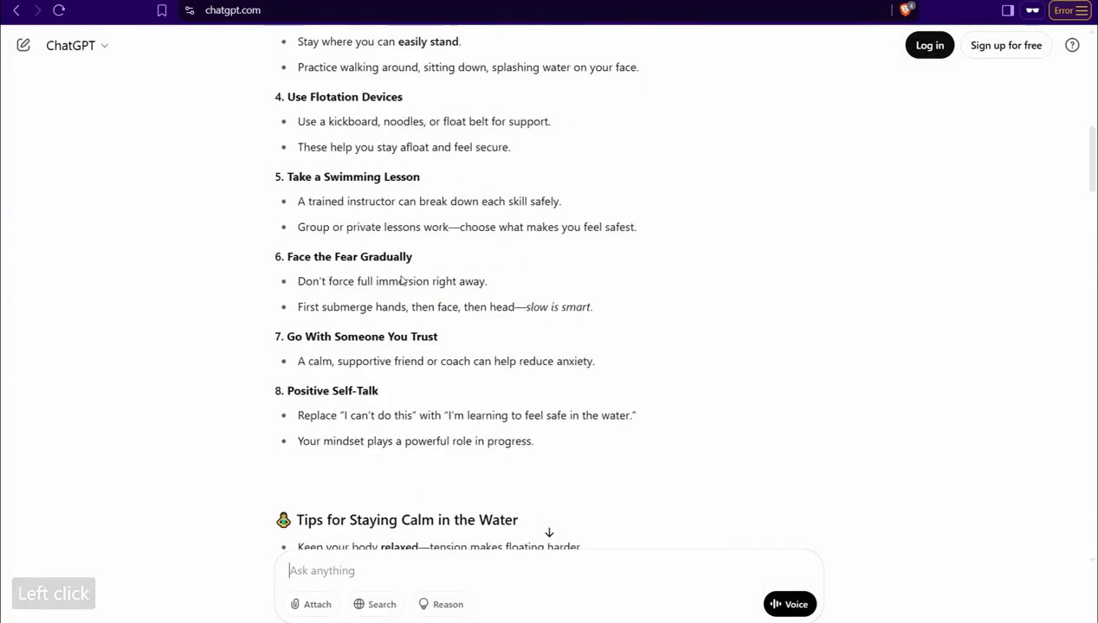
scroll(403, 274, "up", 1)
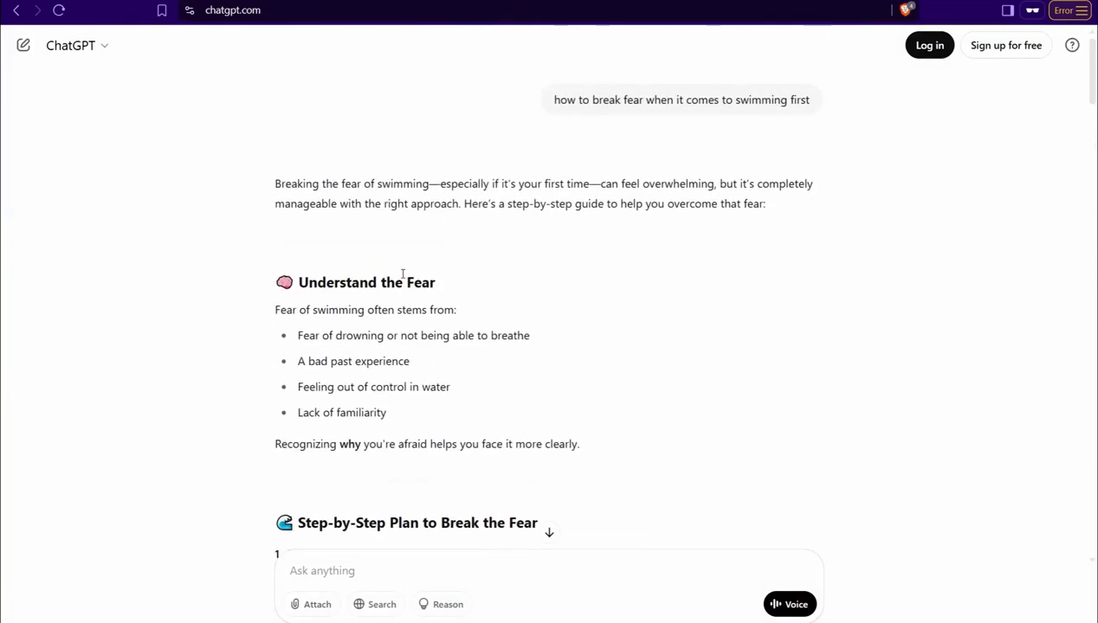
scroll(402, 274, "down", 2)
scroll(295, 140, "up", 2)
left_click_drag(275, 183, 798, 189)
right_click(759, 186)
left_click(766, 192)
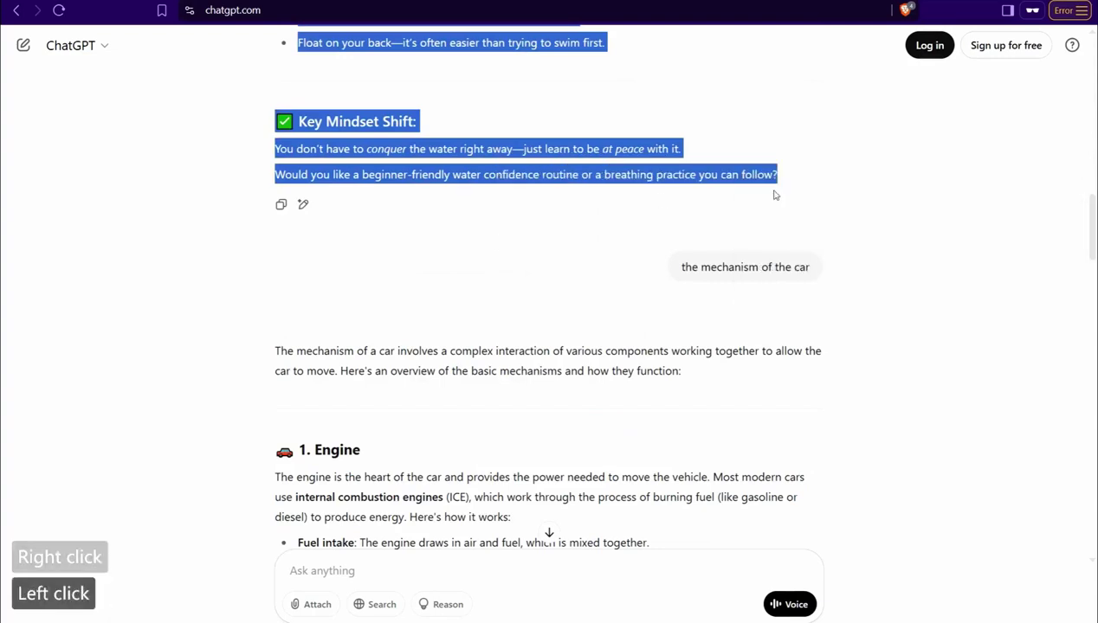
Step: Return to Napkin and paste the copied swimming text as the content of the first Napkin
left_click(51, 6)
right_click(421, 391)
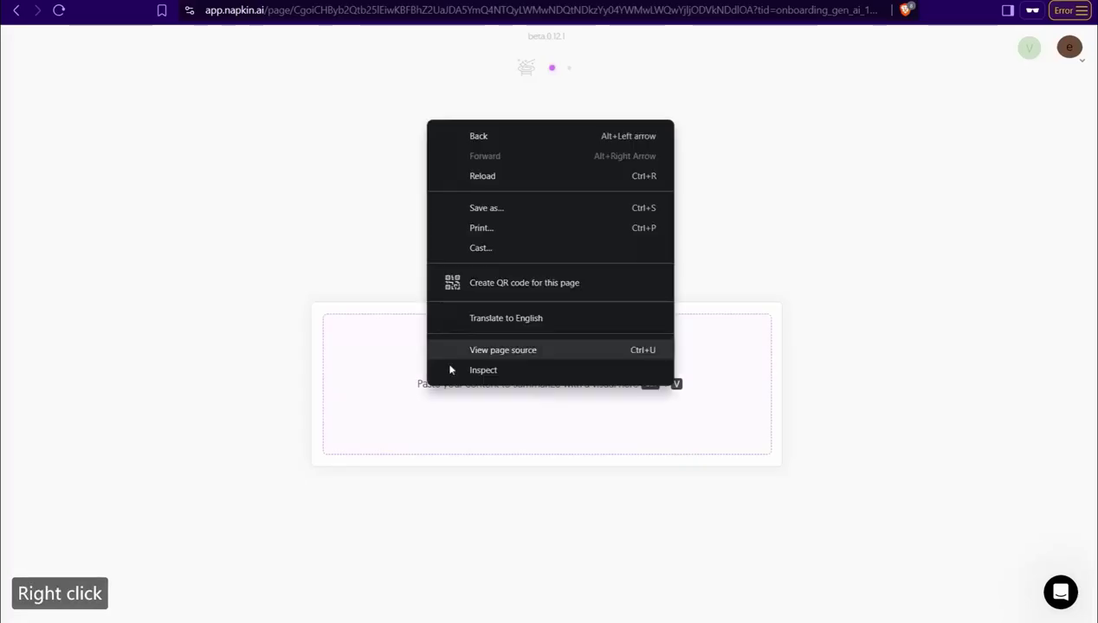
key("ctrl+v")
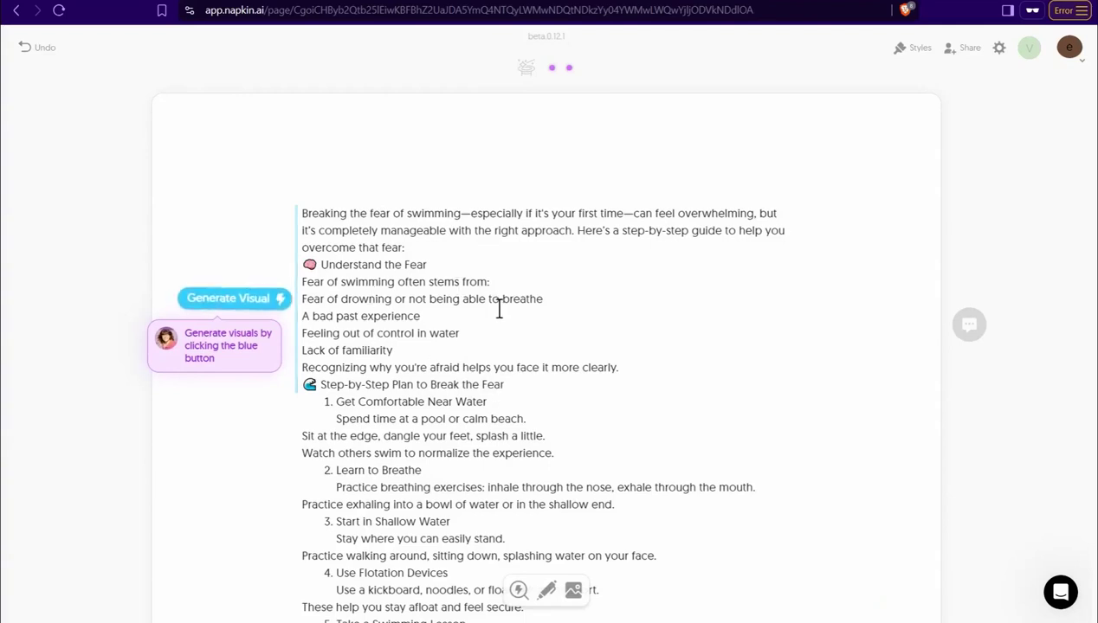
Step: Generate a visual from the text ending at "Watch others swim to normalize the experience." and choose the four-arrow target layout
left_click_drag(303, 213, 564, 456)
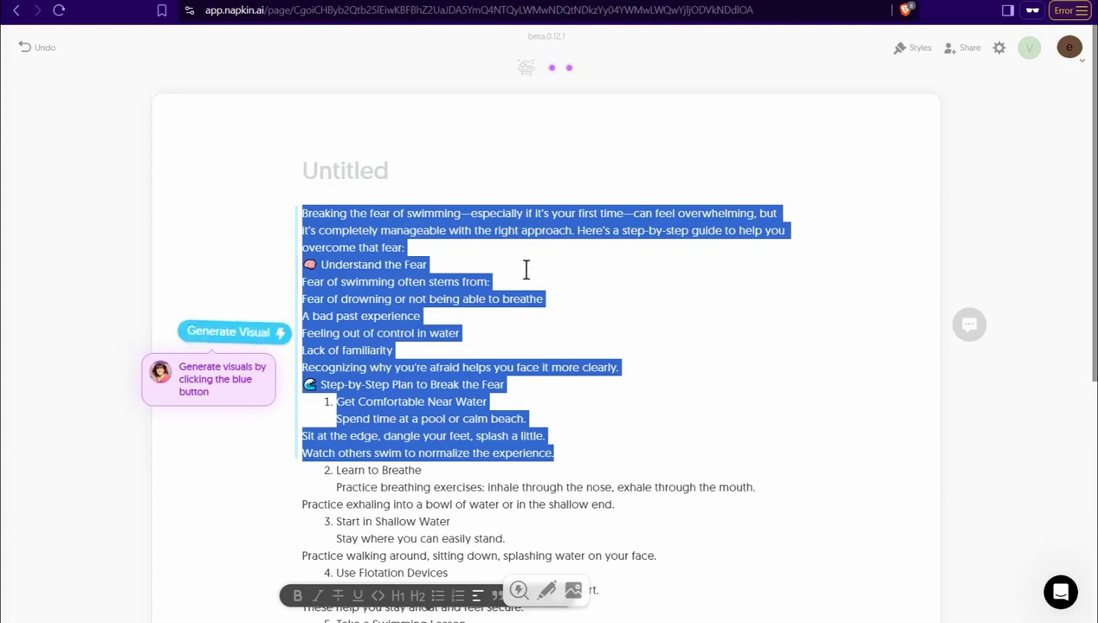
left_click(247, 338)
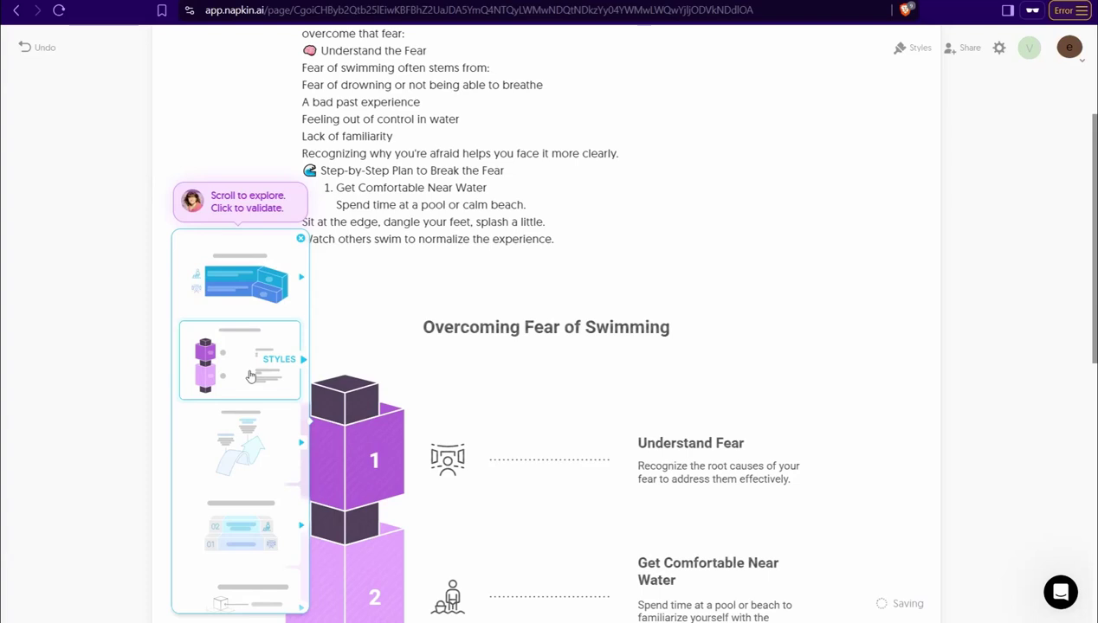
scroll(249, 375, "down", 1)
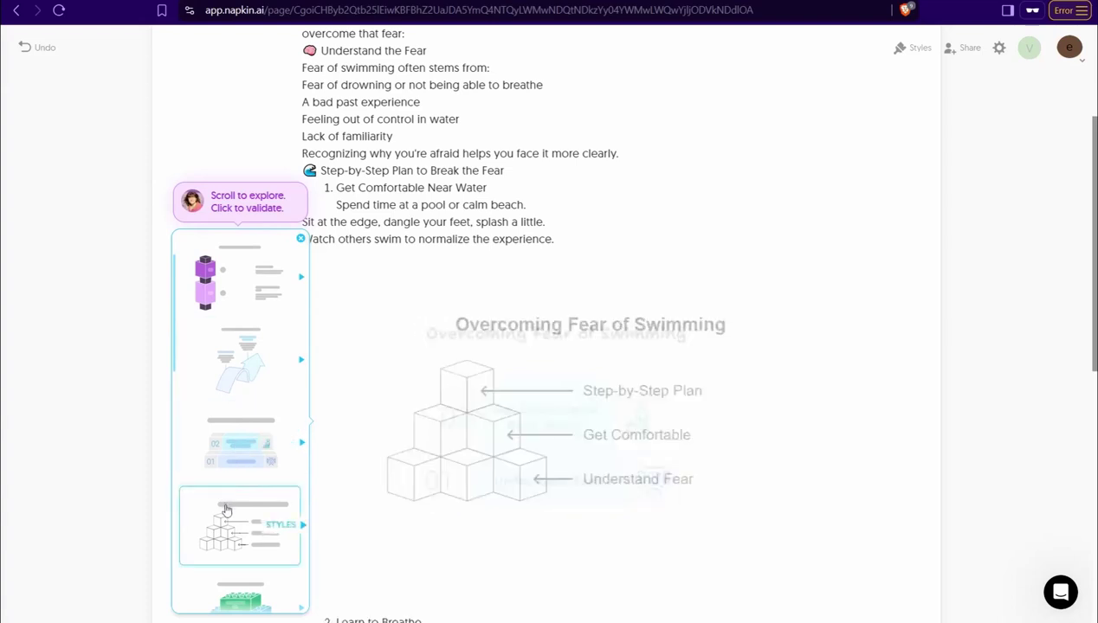
scroll(233, 520, "down", 1)
scroll(233, 520, "down", 1)
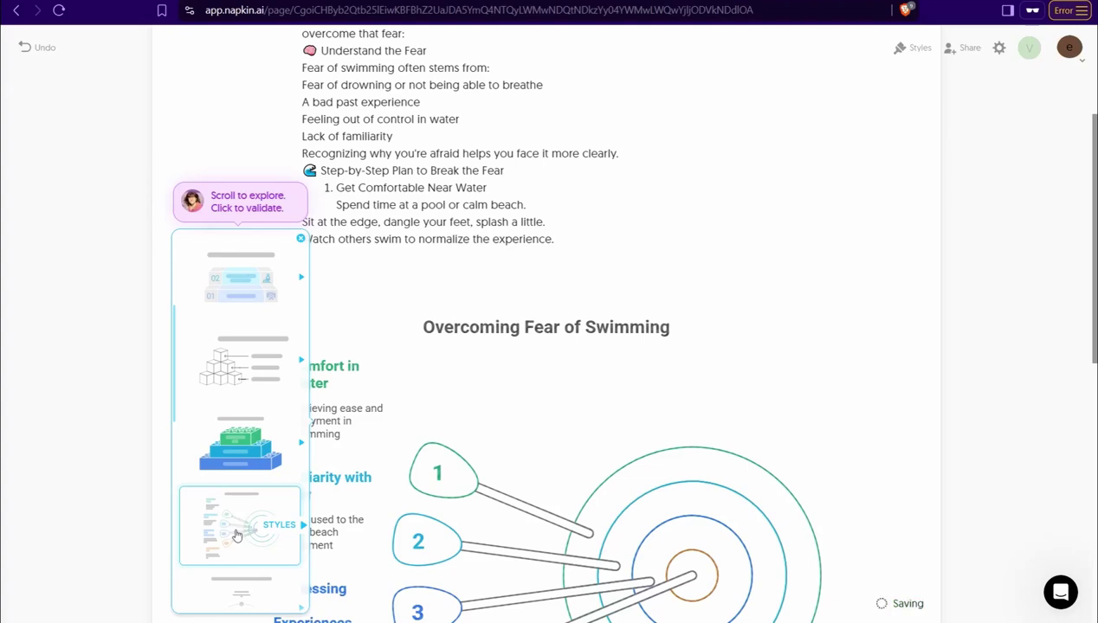
scroll(234, 519, "down", 1)
left_click(247, 478)
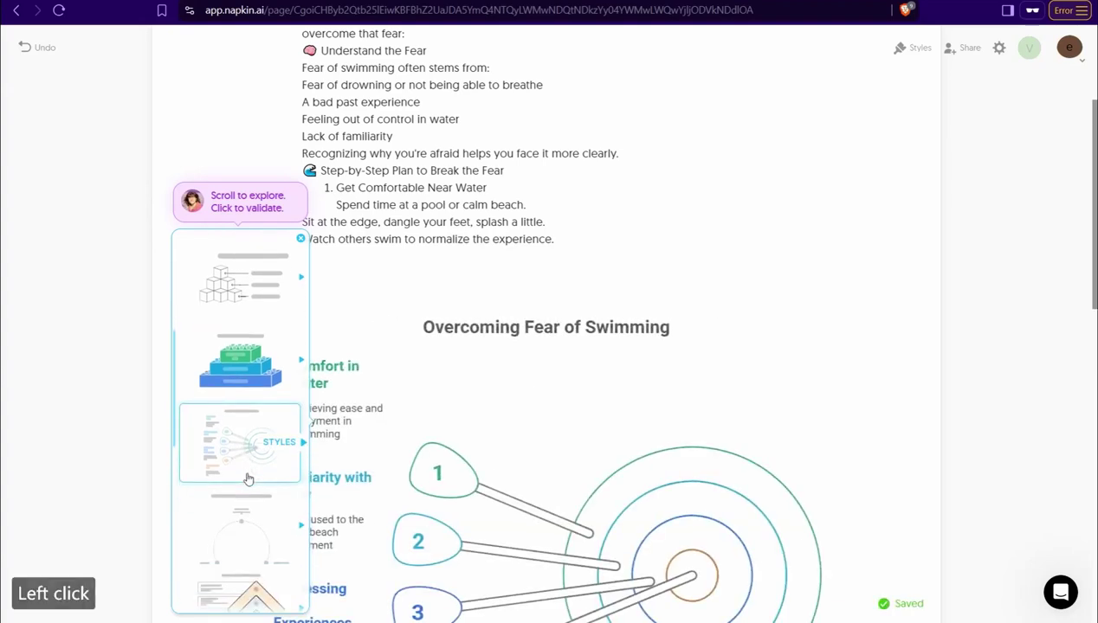
Step: Review the target visual and examine the source text above it and the remaining steps below it
scroll(613, 502, "down", 1)
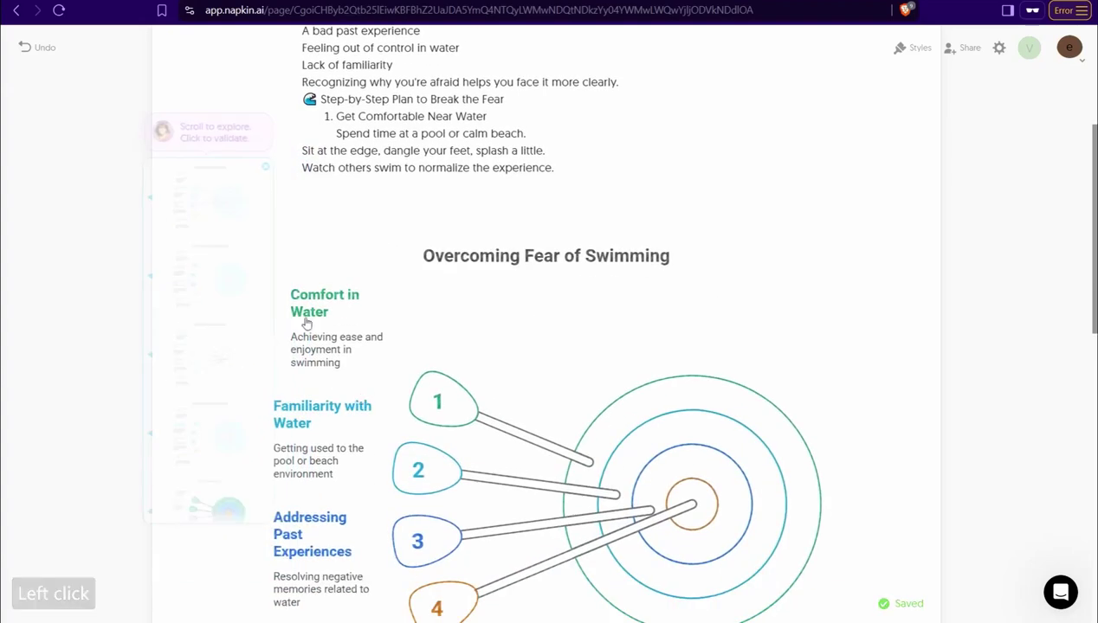
scroll(511, 292, "down", 1)
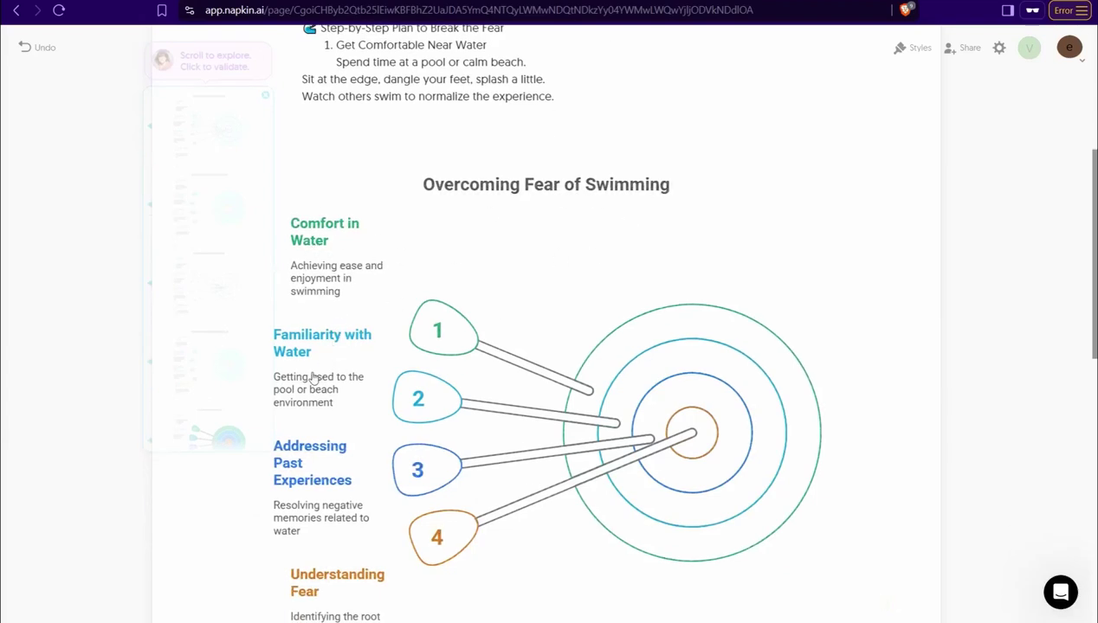
scroll(364, 433, "down", 2)
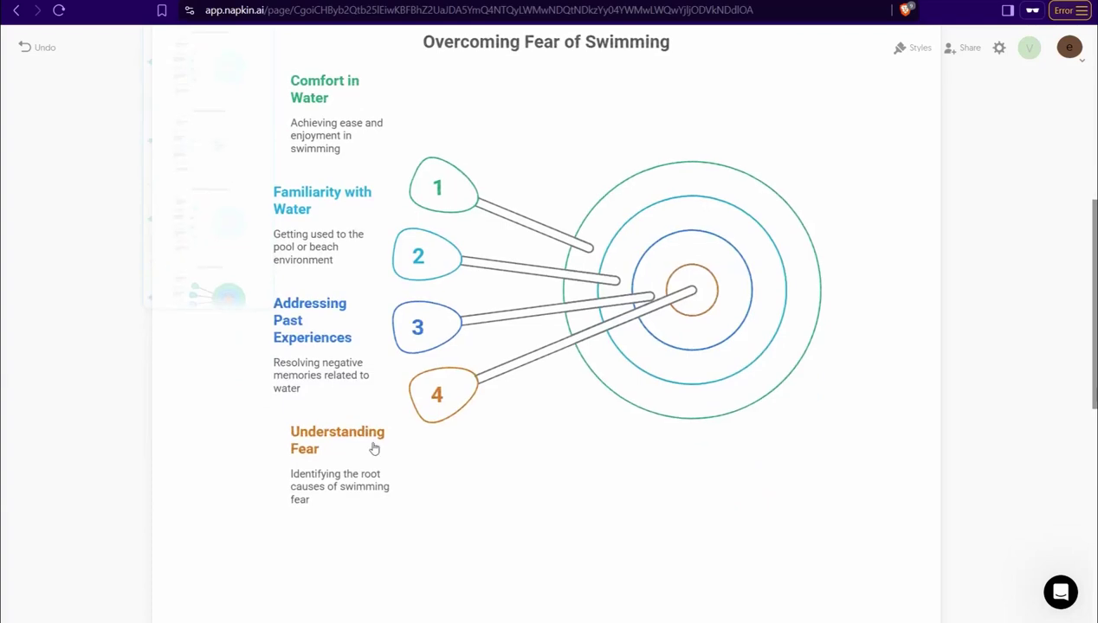
scroll(389, 433, "up", 4)
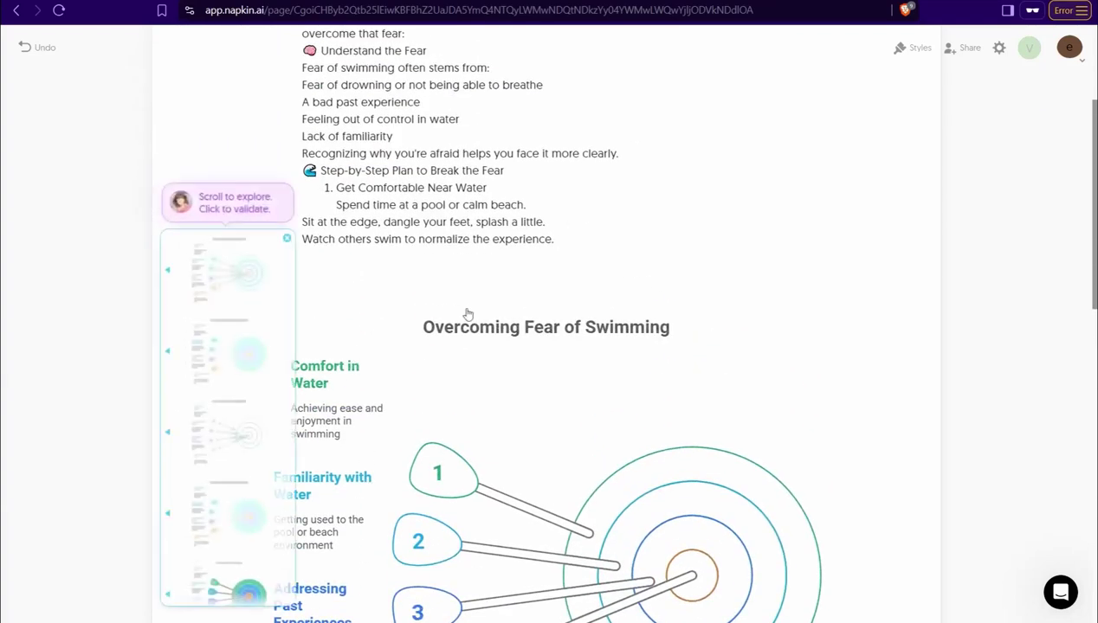
scroll(452, 246, "up", 1)
scroll(453, 245, "up", 3)
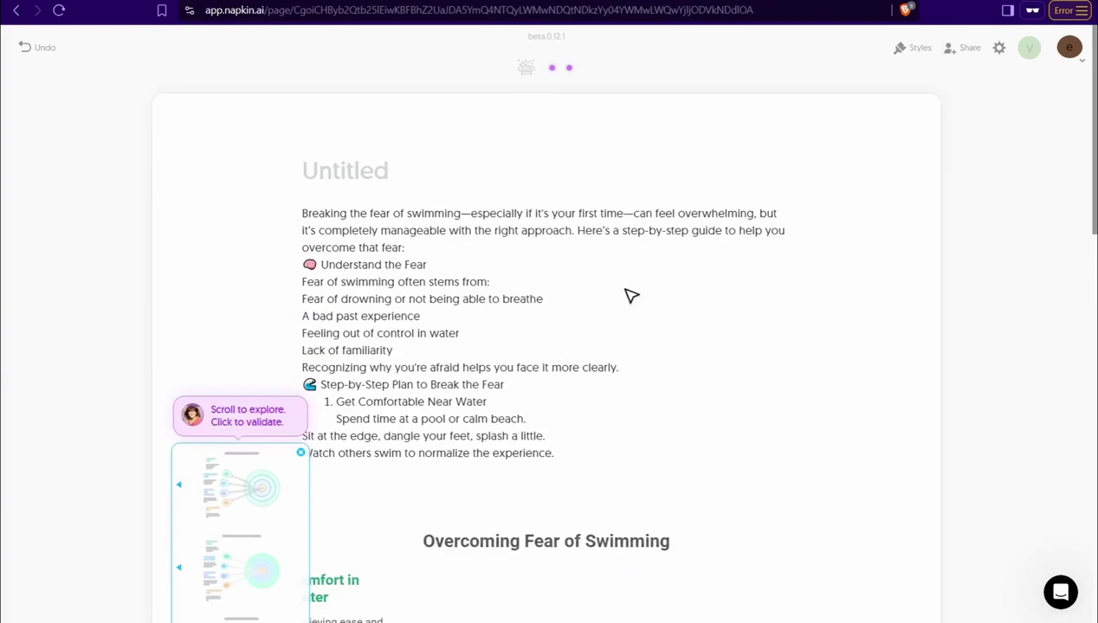
scroll(549, 252, "down", 12)
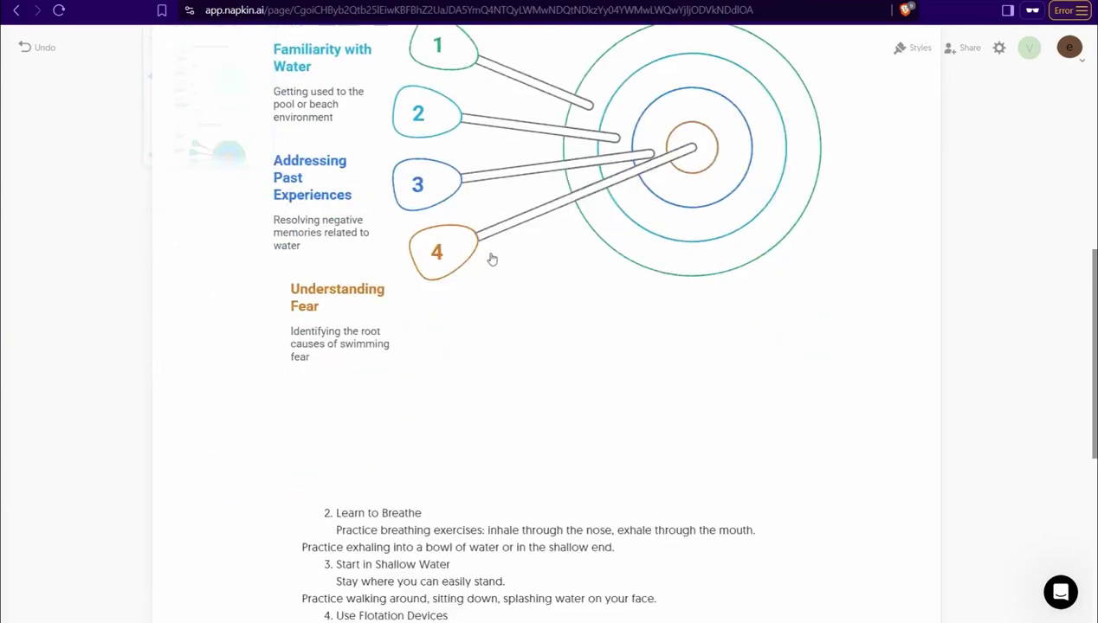
scroll(489, 247, "down", 2)
scroll(459, 216, "up", 2)
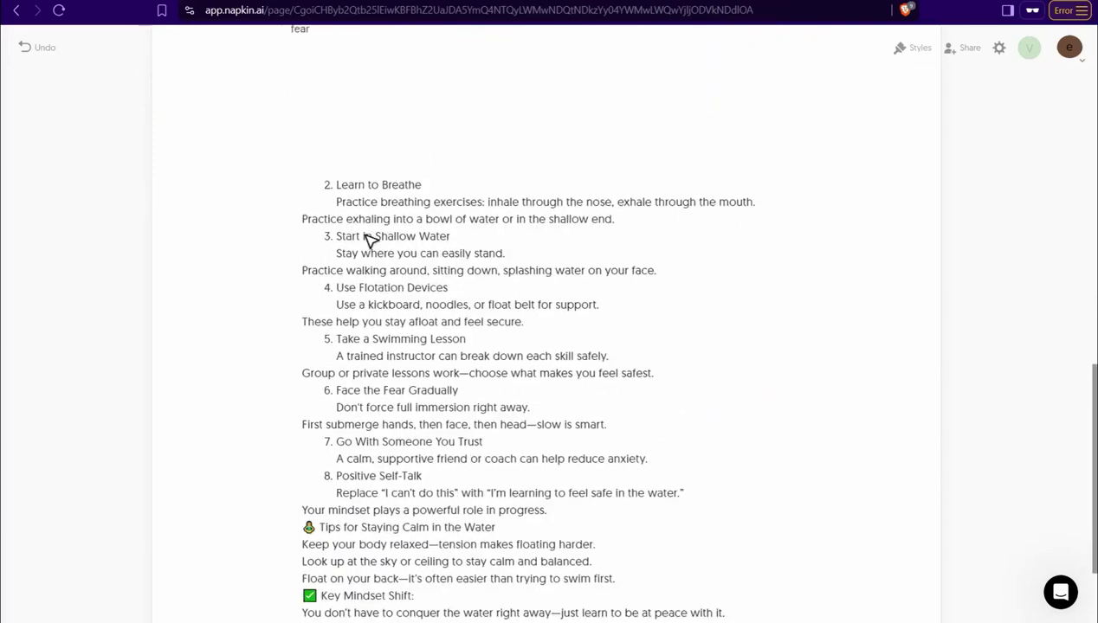
scroll(314, 212, "up", 8)
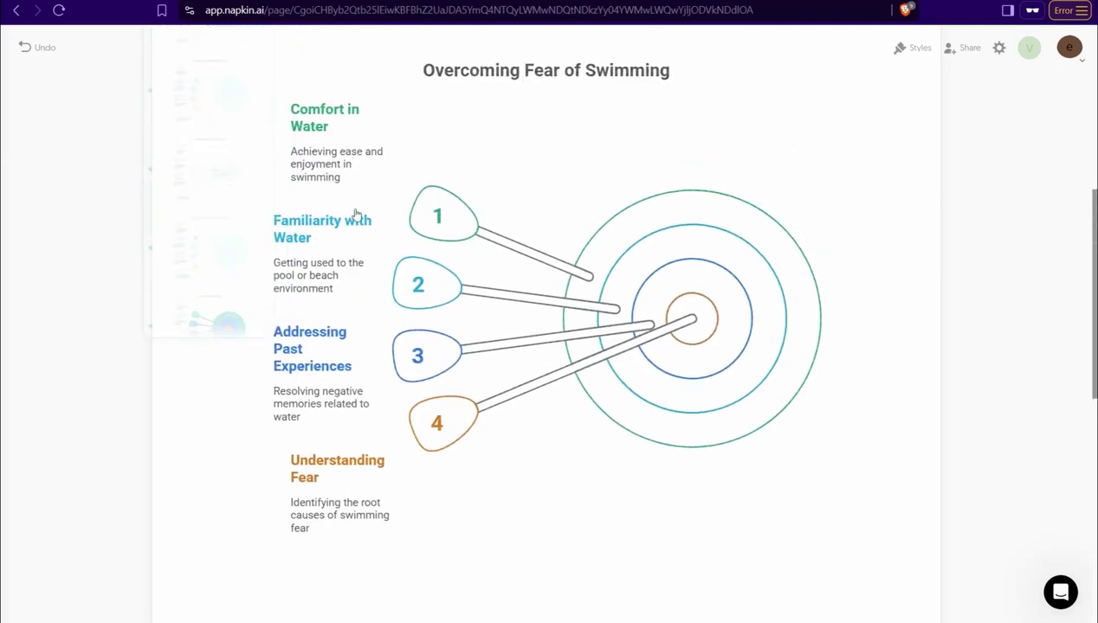
scroll(367, 262, "down", 9)
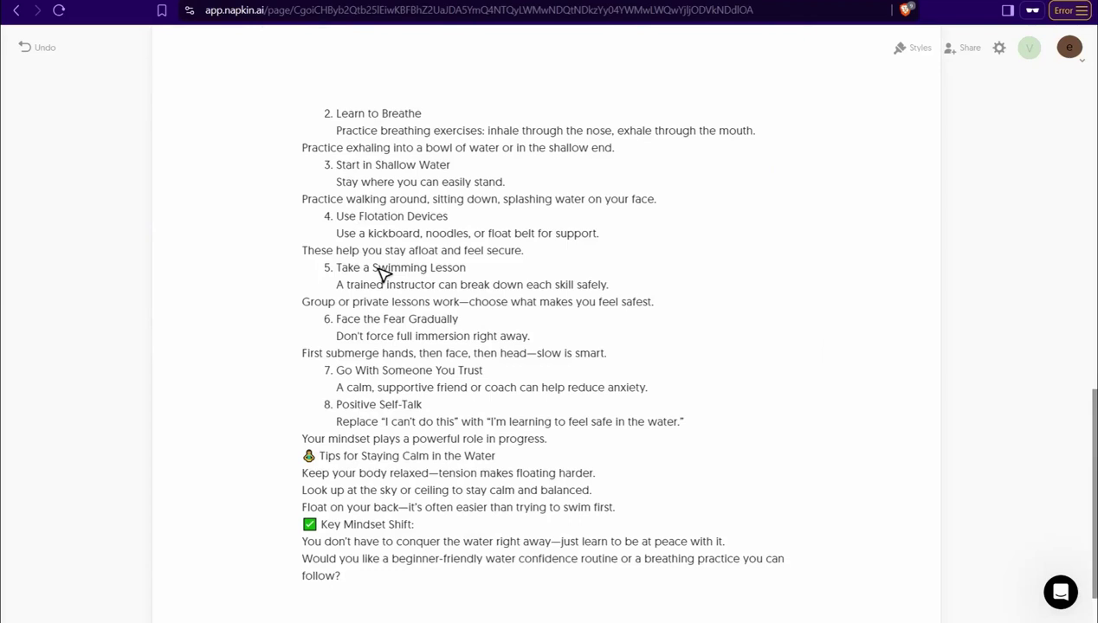
scroll(361, 279, "down", 2)
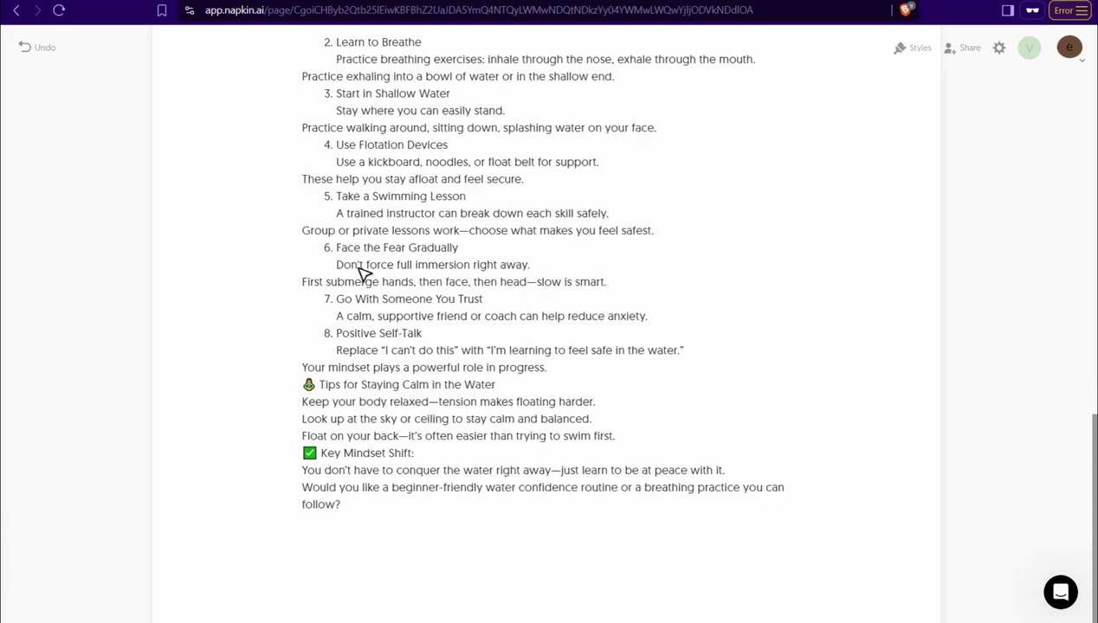
scroll(362, 279, "up", 2)
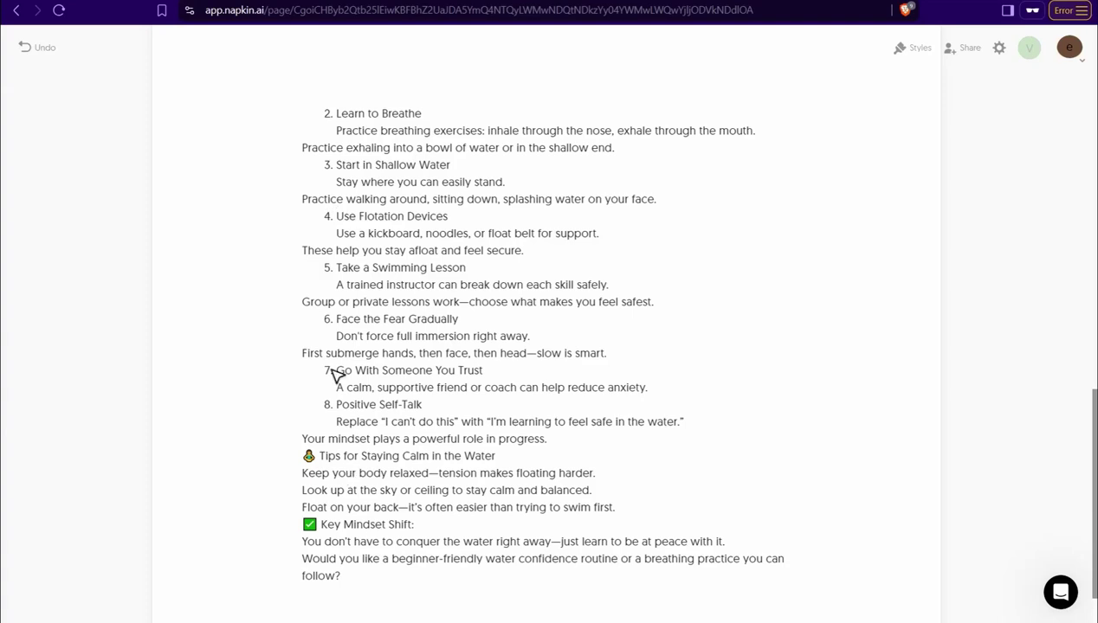
Step: Select the remaining text from "Learn to Breathe" through the closing question about a water confidence routine
left_click(328, 115)
left_click(334, 112)
left_click(355, 117)
left_click(352, 117)
scroll(396, 221, "up", 4)
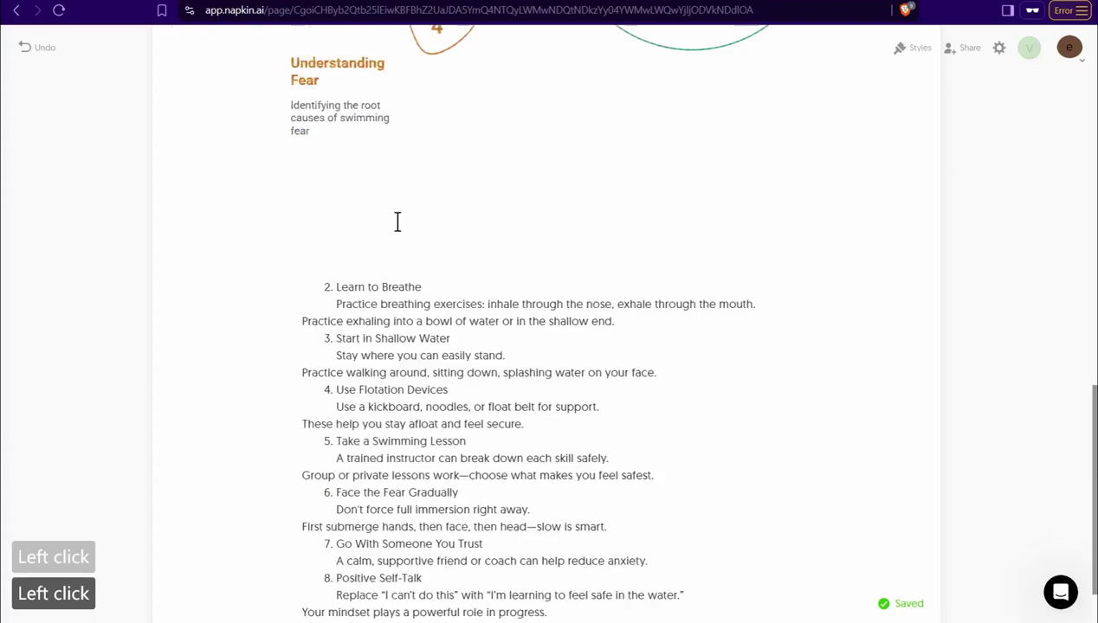
left_click(334, 471)
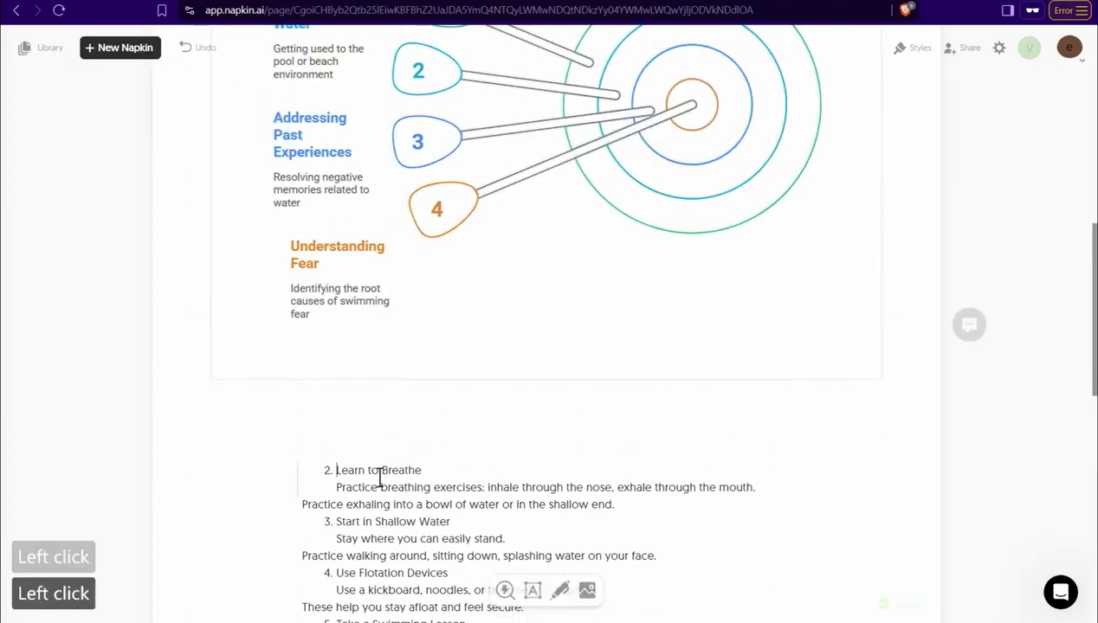
scroll(392, 556, "down", 3)
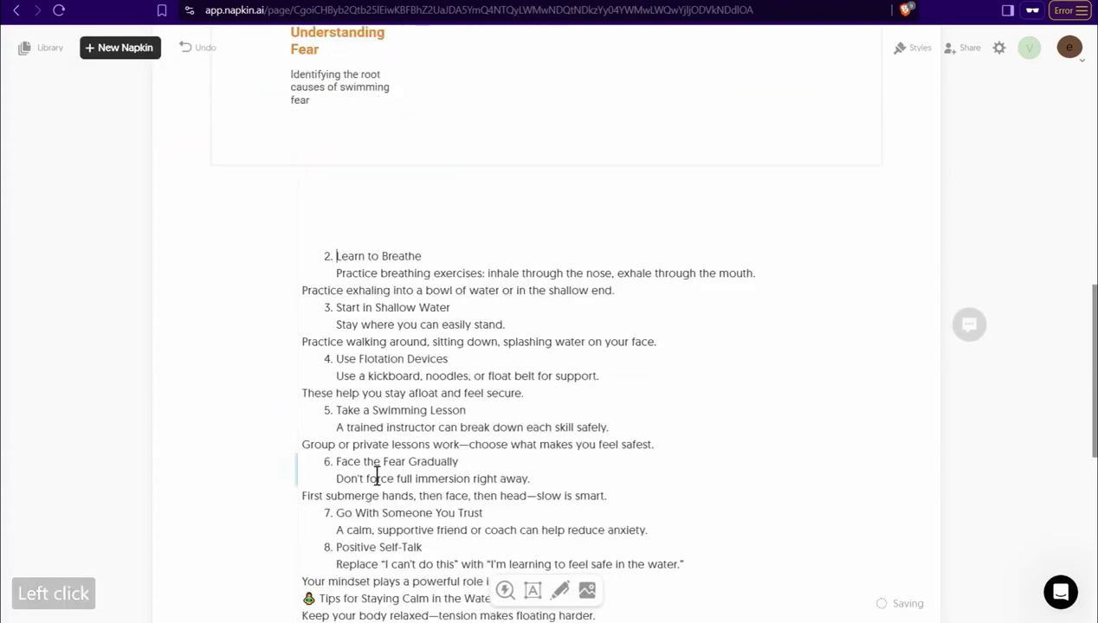
left_click_drag(336, 256, 514, 544)
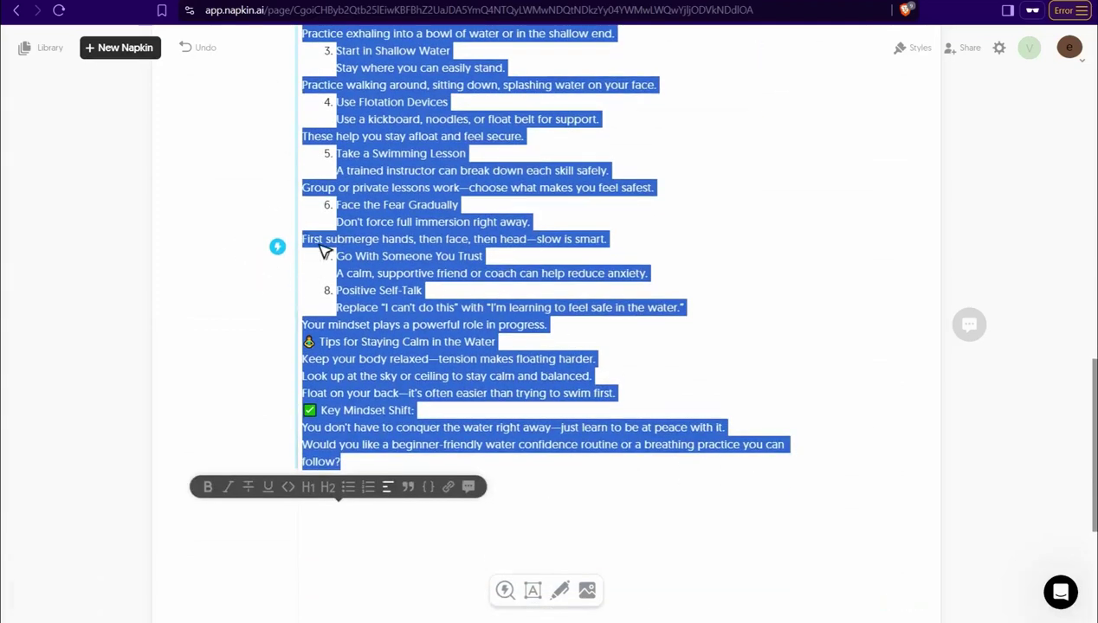
scroll(307, 282, "up", 3)
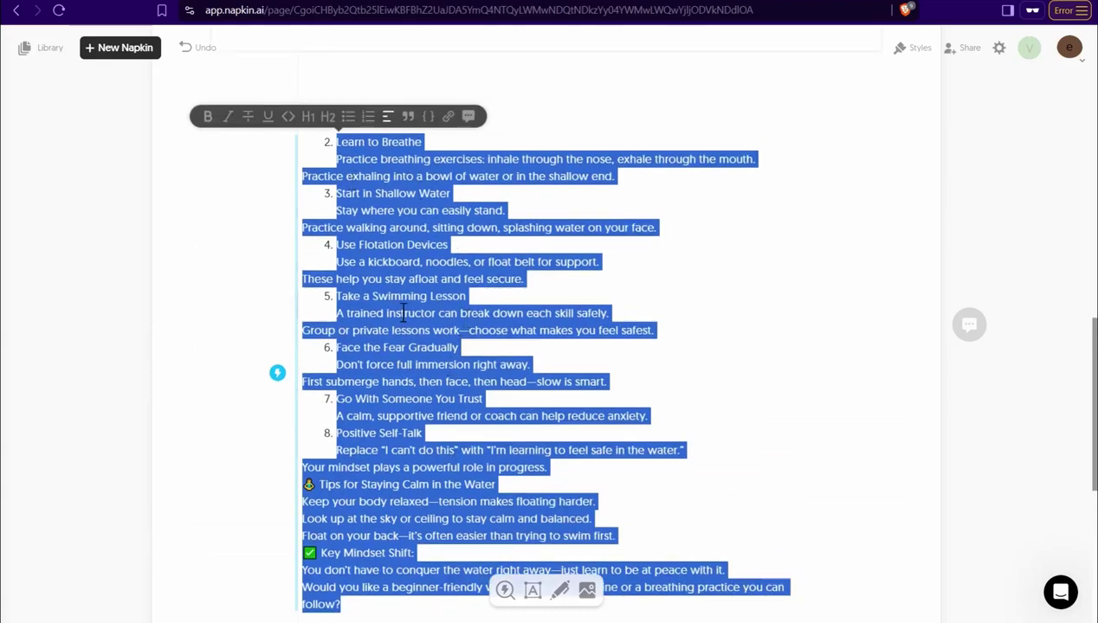
Step: Try other styles such as Carefree Mist on the Overcoming Fear of Swimming target visual and settle on Vibrant Strokes
scroll(404, 314, "up", 10)
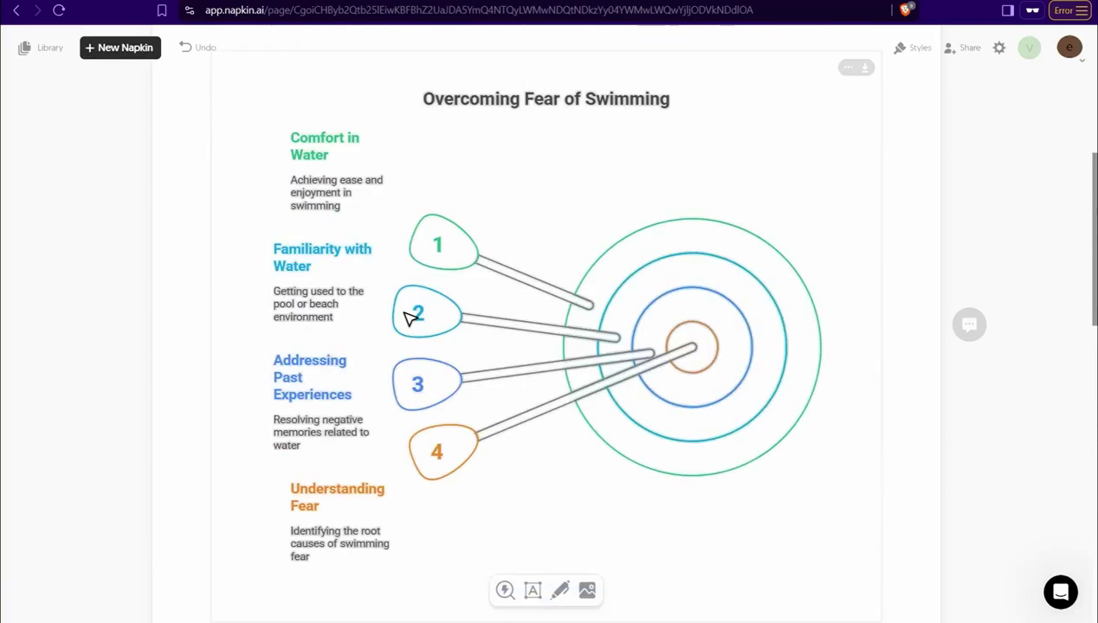
left_click(513, 283)
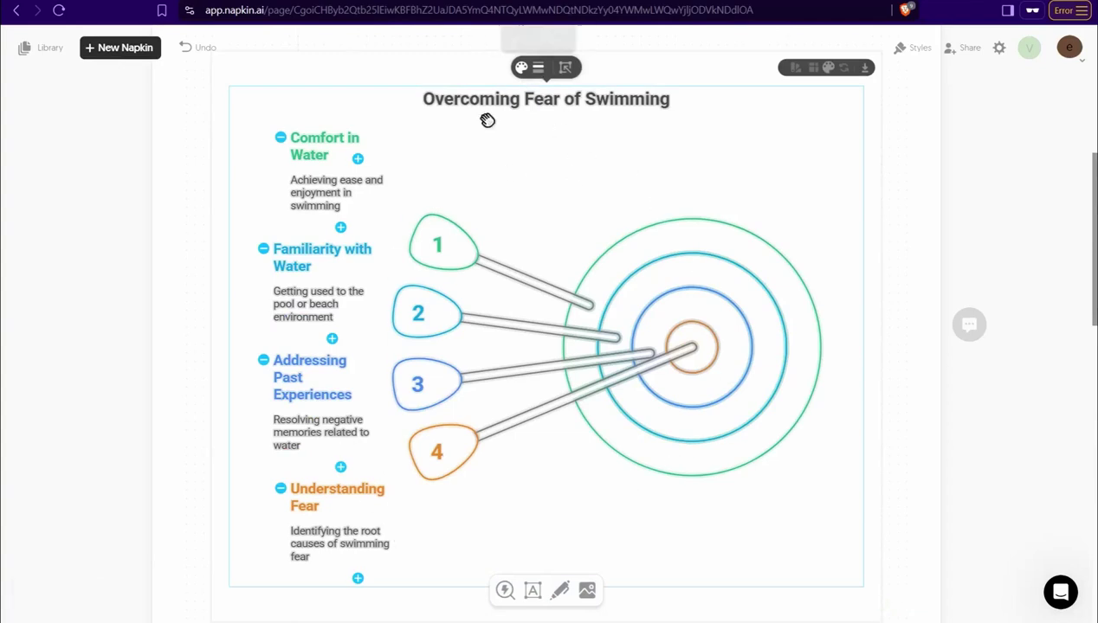
left_click(796, 69)
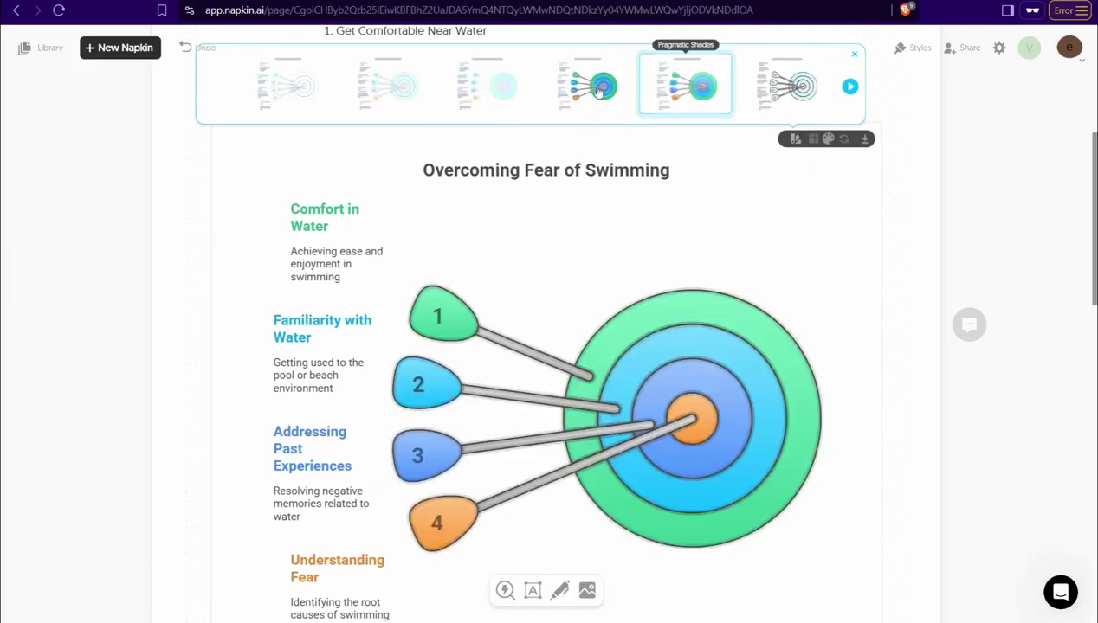
left_click(505, 95)
left_click(390, 105)
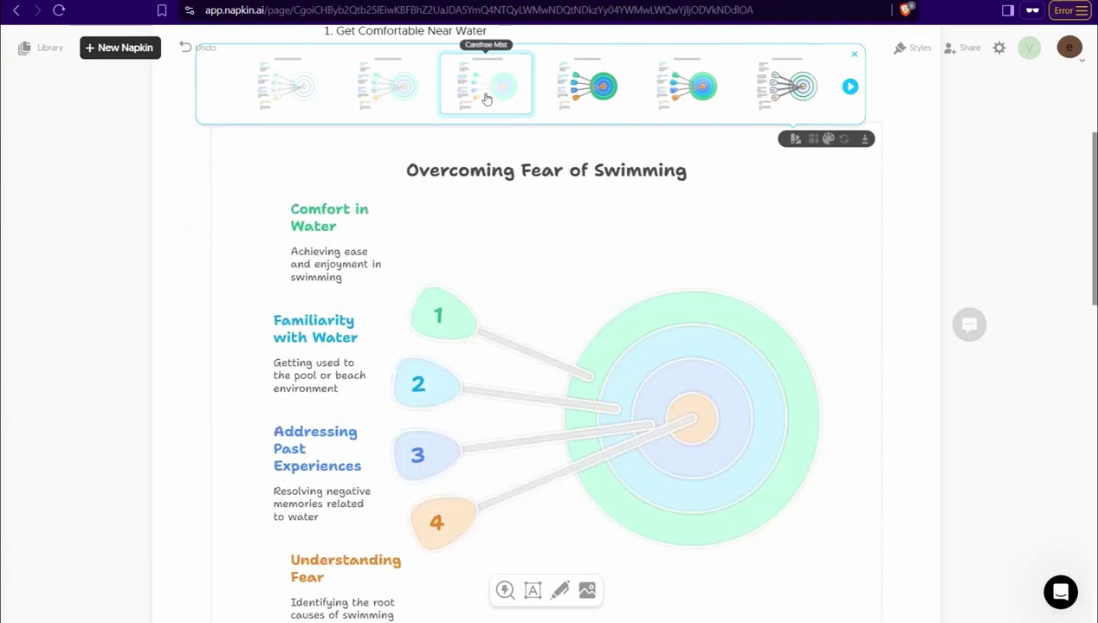
left_click(280, 99)
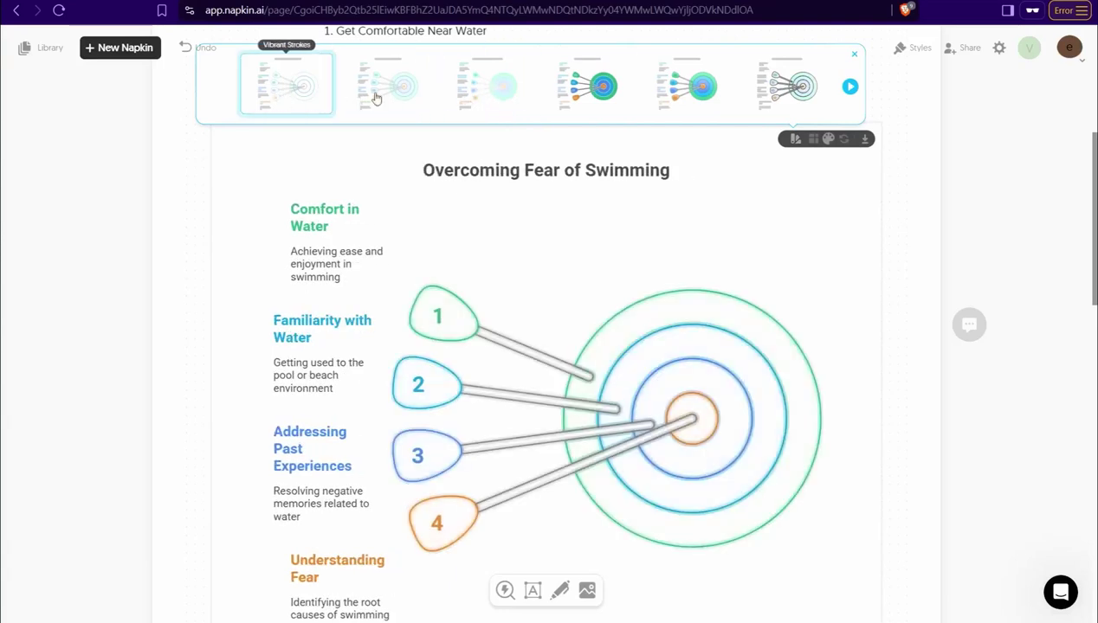
Step: Open the export options for the Overcoming Fear of Swimming visual
left_click(865, 139)
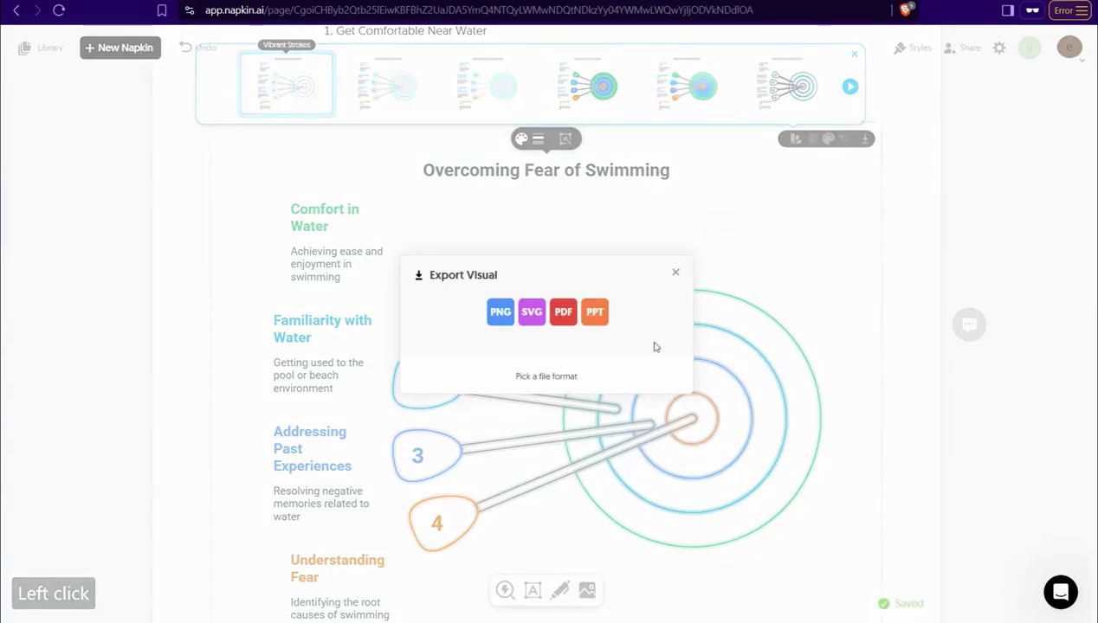